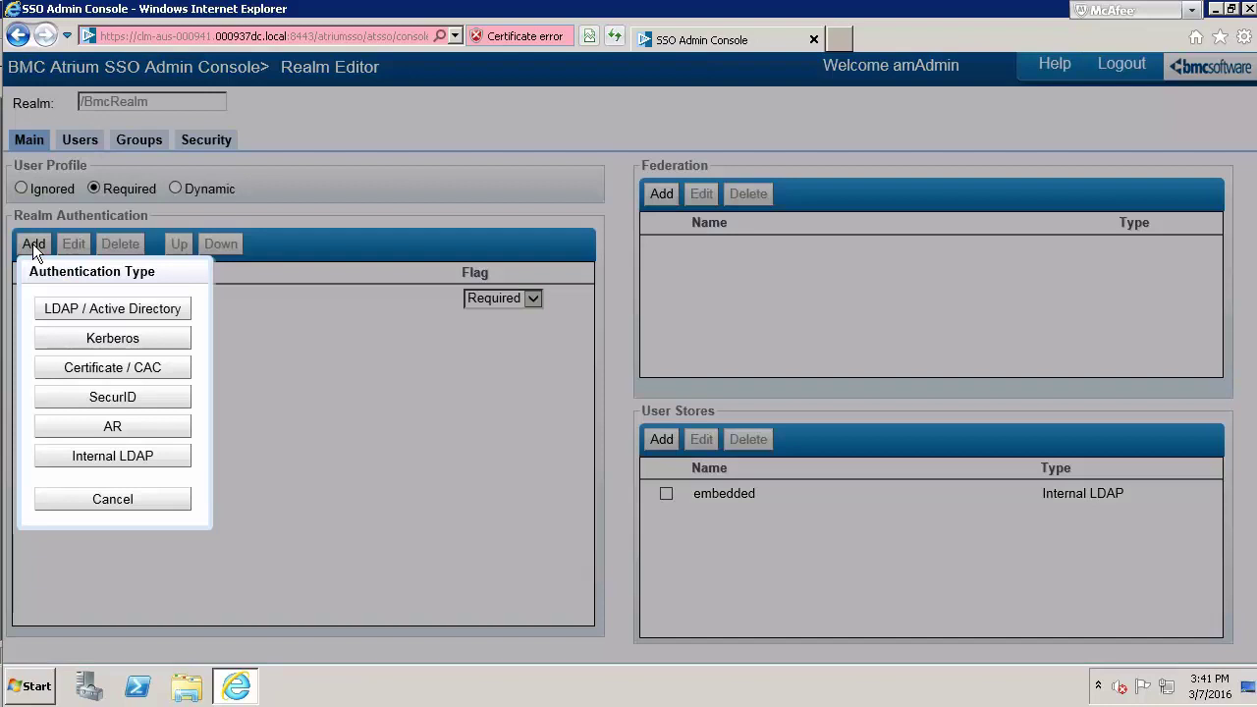
# Step: Add an LDAP / Active Directory authentication with primary LDAP server clm-aus-000937.000937dc.local on port 389
pyautogui.click(61, 311)
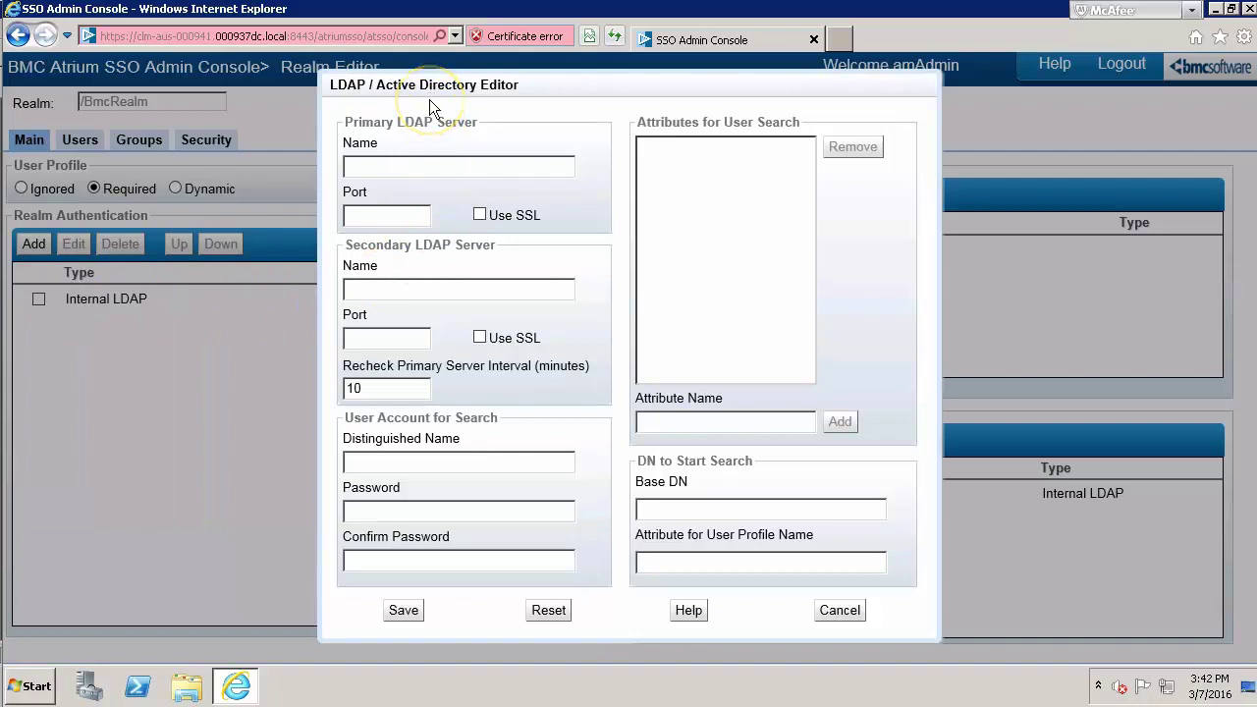
pyautogui.click(389, 166)
pyautogui.write('clm-aus-000937.000937dc.local')
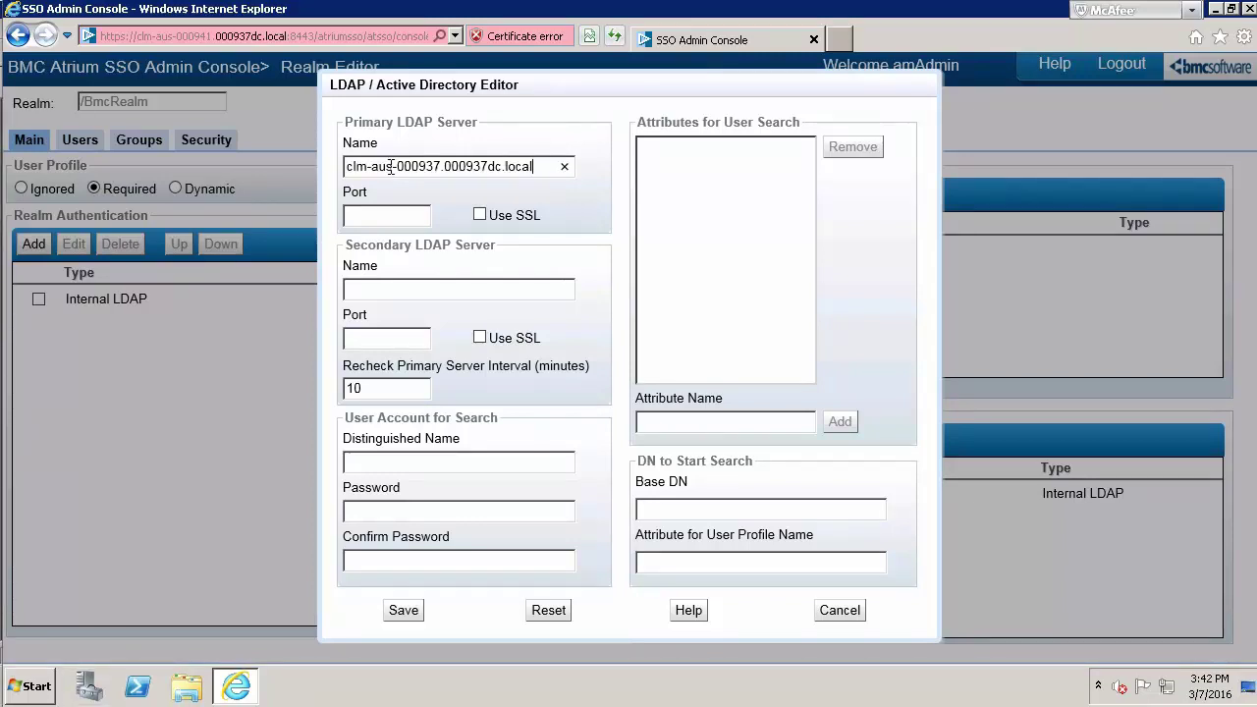
pyautogui.click(370, 218)
pyautogui.write('389')
pyautogui.click(479, 215)
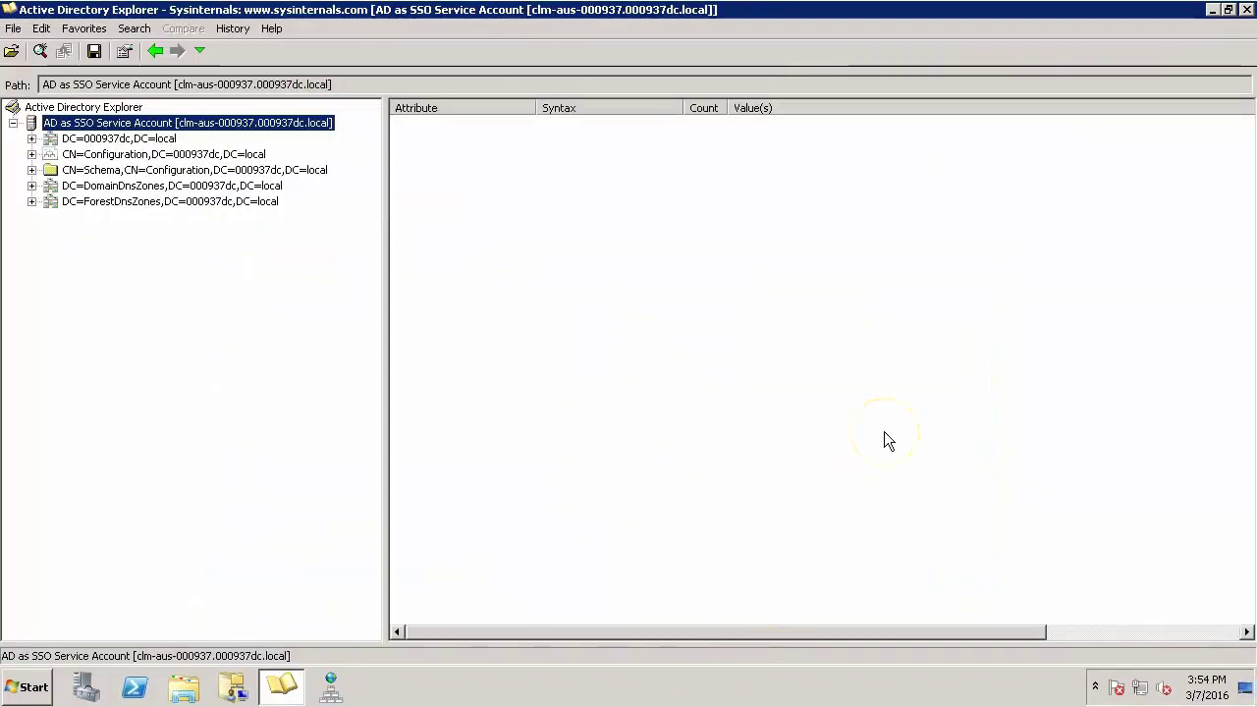
# Step: In Active Directory Explorer, copy the distinguishedName value of CN=SSO Service Account under DC=000937dc,DC=local, CN=Users
pyautogui.click(31, 138)
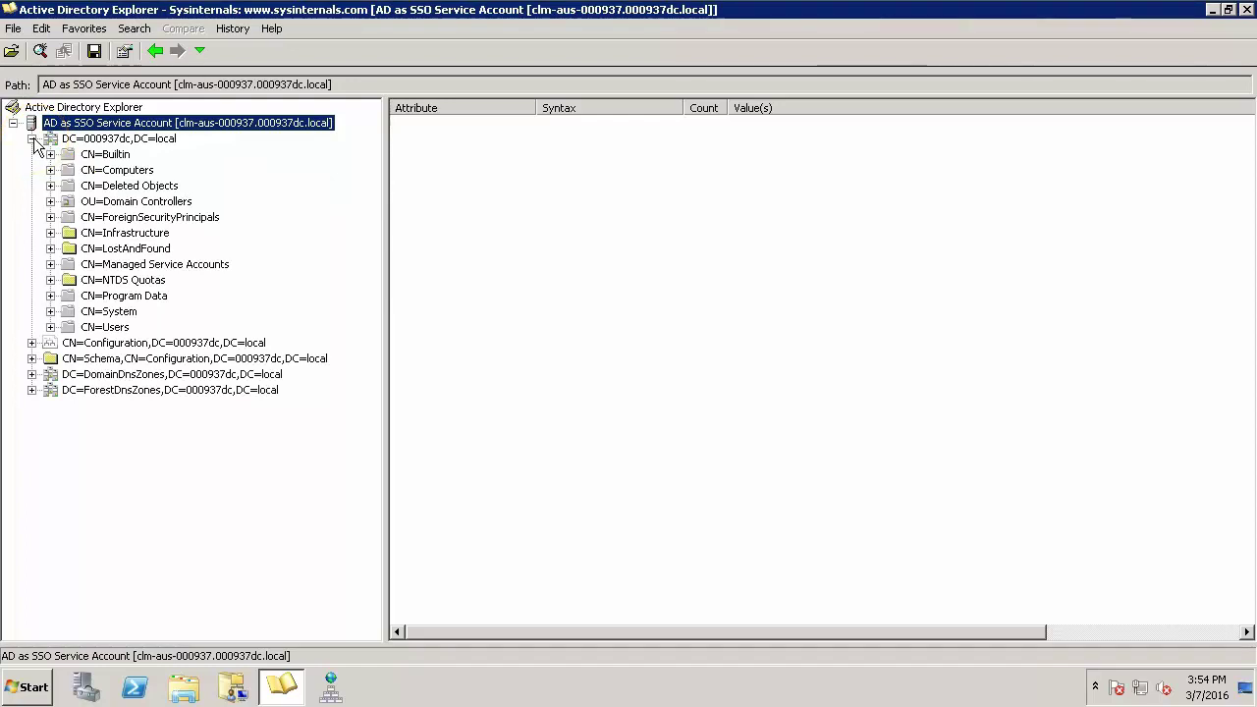
pyautogui.click(50, 327)
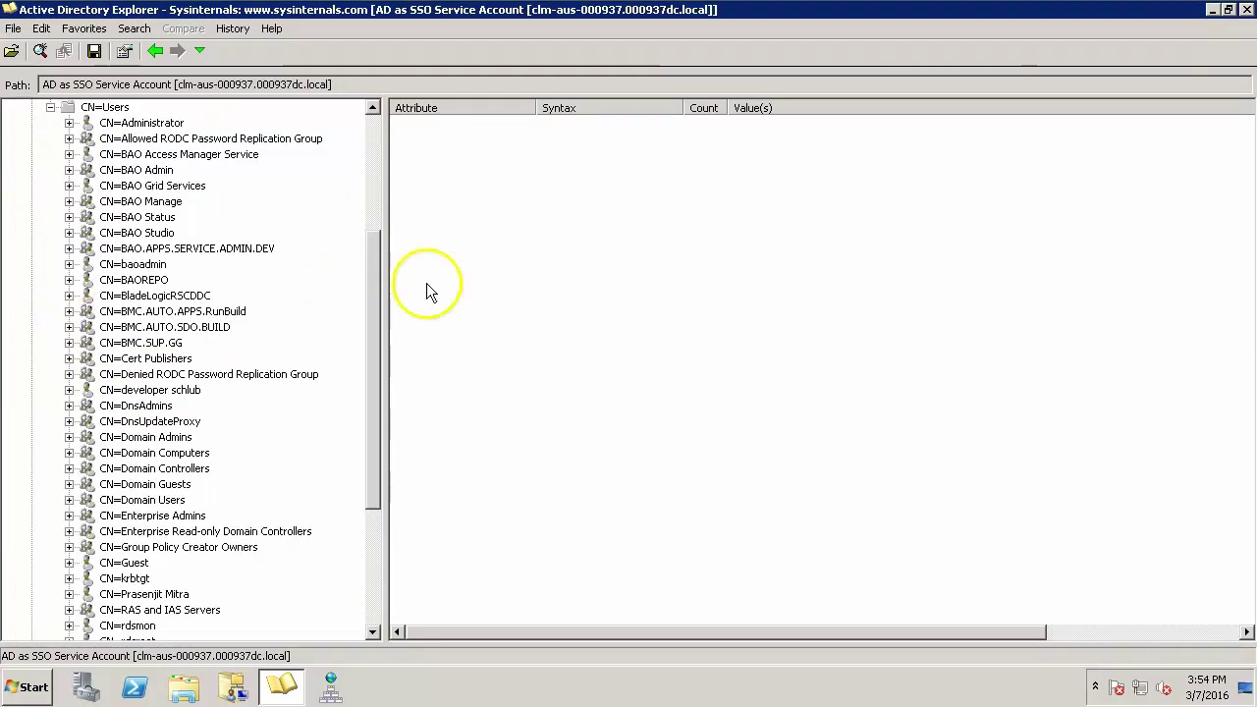
pyautogui.moveTo(375, 263); pyautogui.dragTo(378, 430)
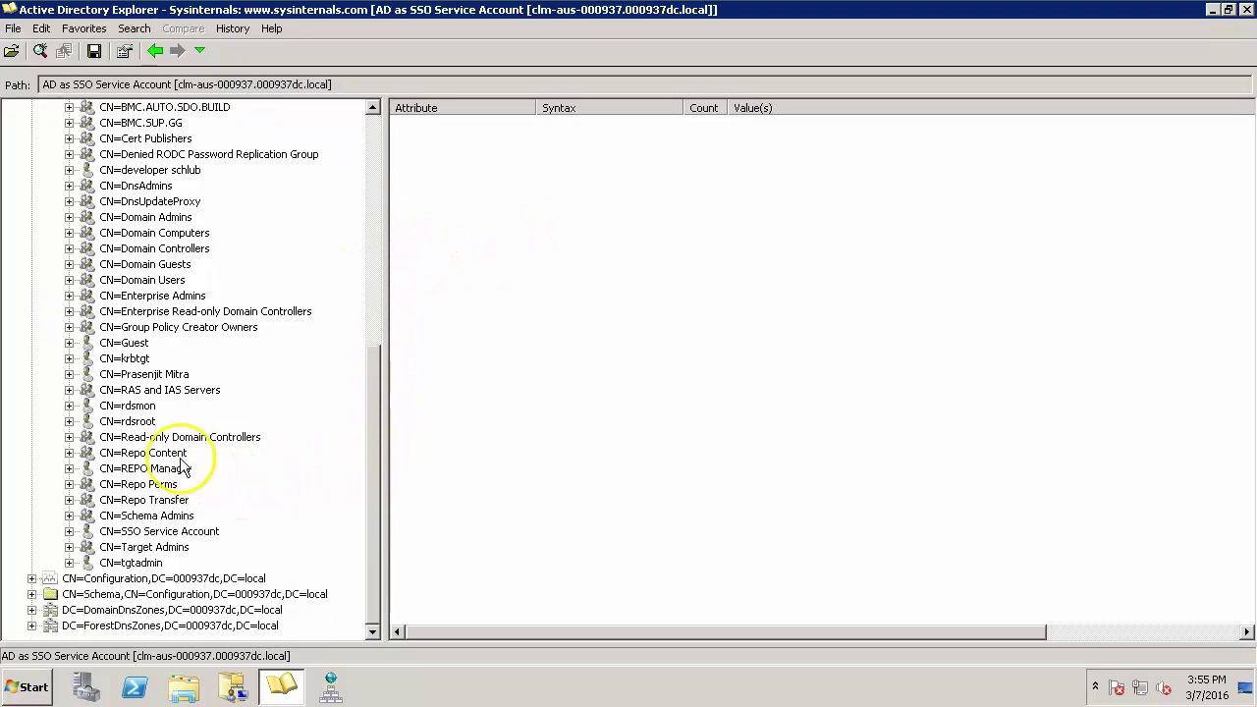
pyautogui.click(173, 533)
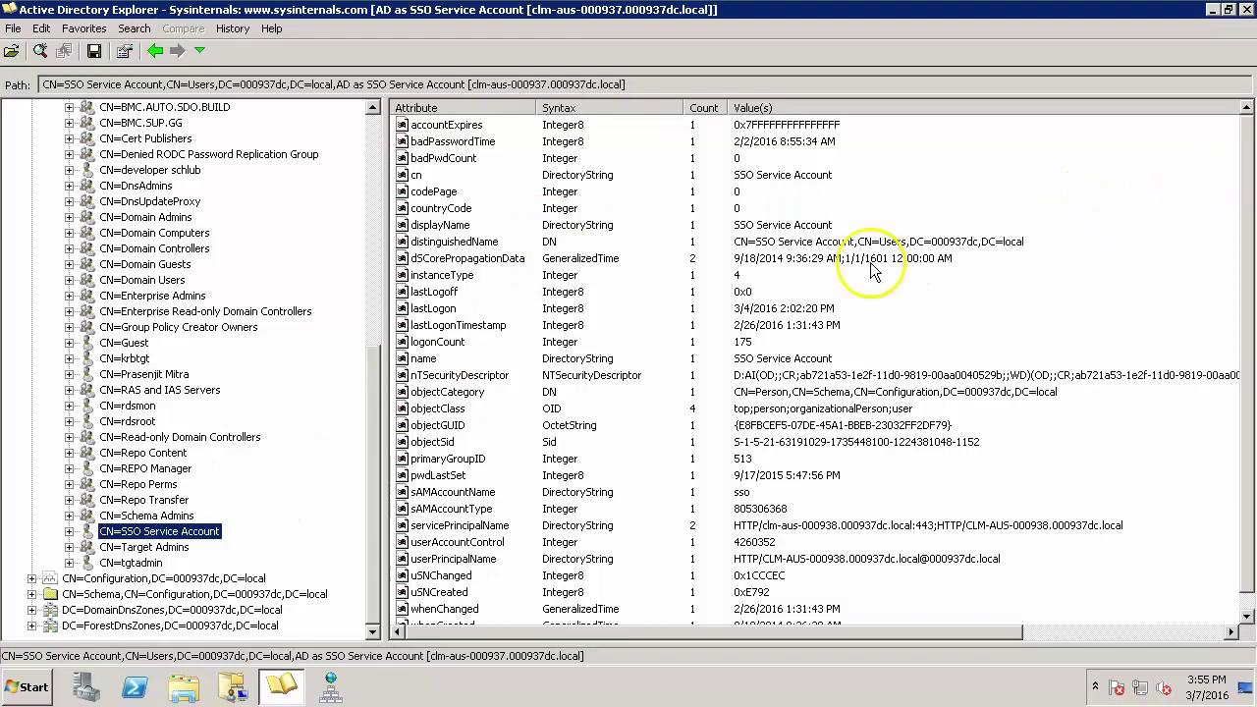
pyautogui.doubleClick(455, 245)
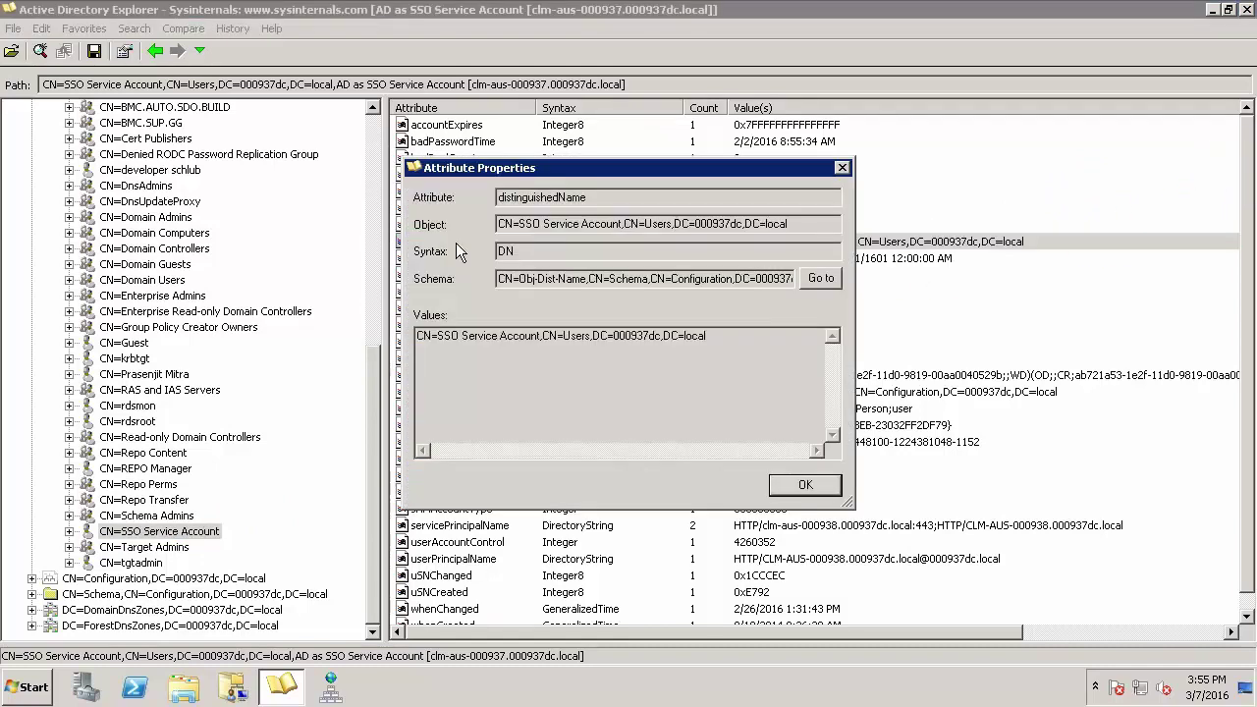
pyautogui.moveTo(740, 332); pyautogui.dragTo(403, 330)
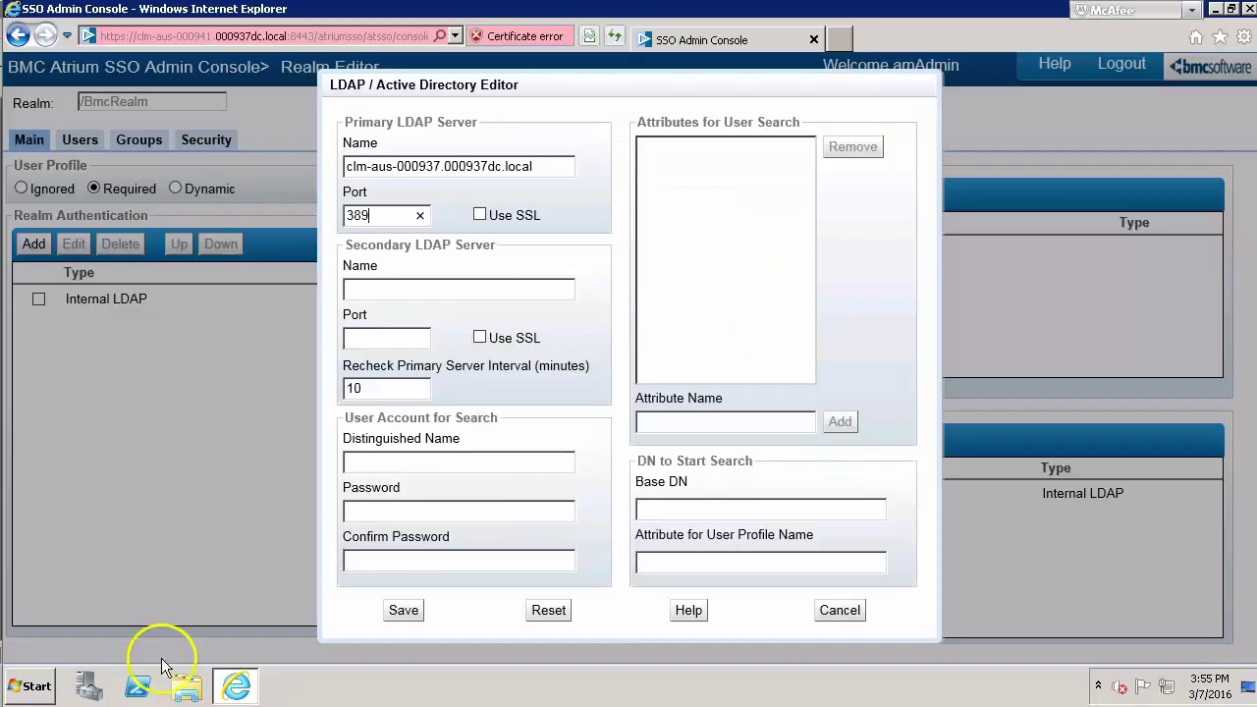
# Step: In the SSO Admin Console, paste the copied distinguished name for the search user account, then enter and confirm the account password
pyautogui.click(388, 460)
pyautogui.hotkey('ctrl', 'v')
pyautogui.click(389, 511)
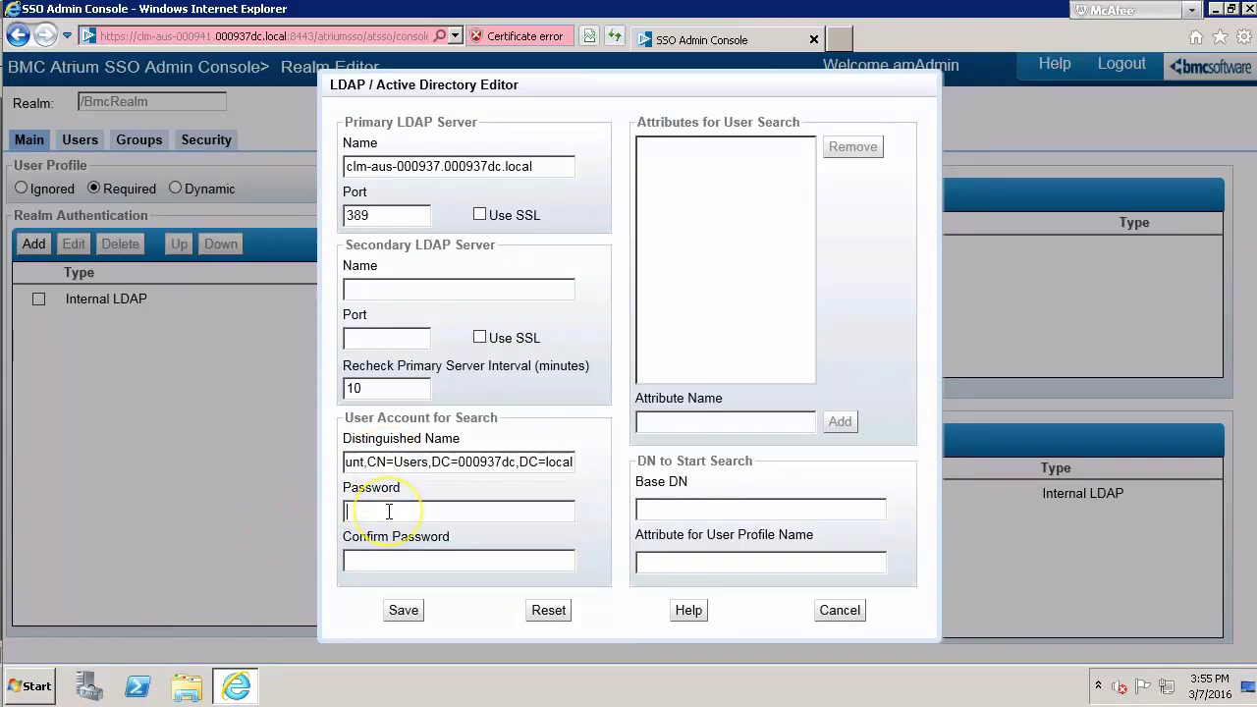
pyautogui.write('********')
pyautogui.click(381, 559)
pyautogui.write('*********')
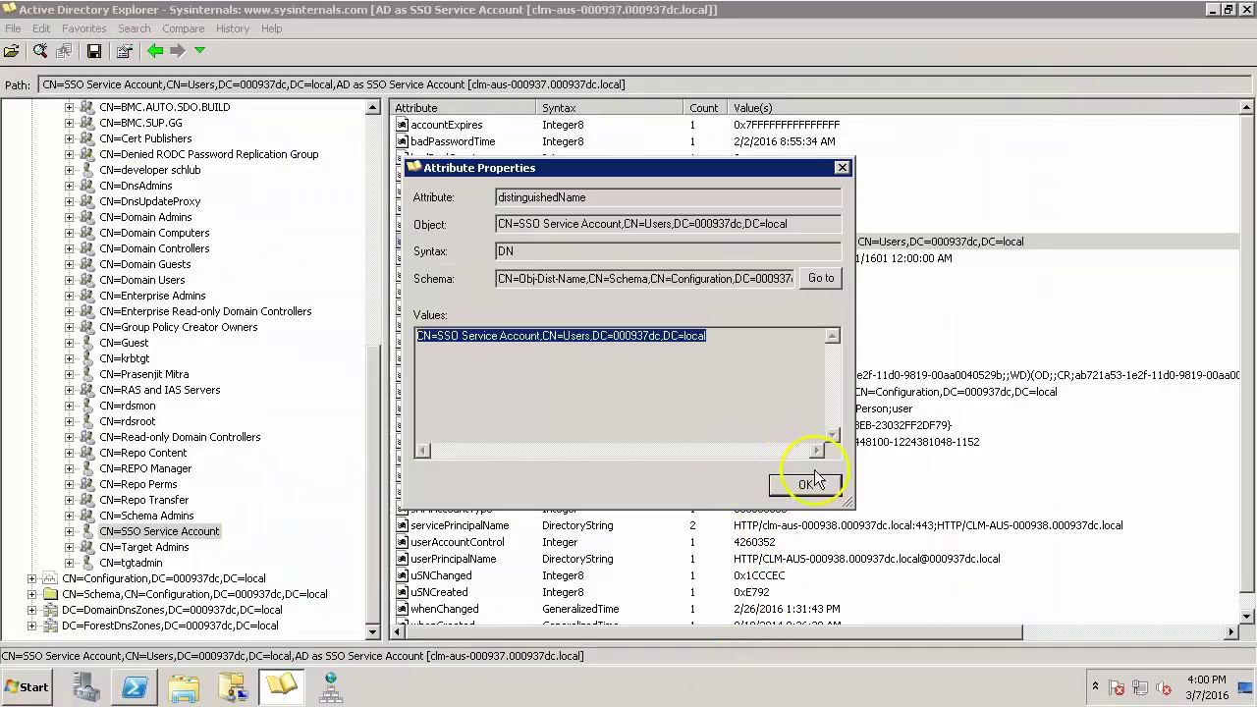
# Step: Back in Active Directory Explorer, copy the distinguishedName value of the CN=Users container and close its attribute properties
pyautogui.click(815, 481)
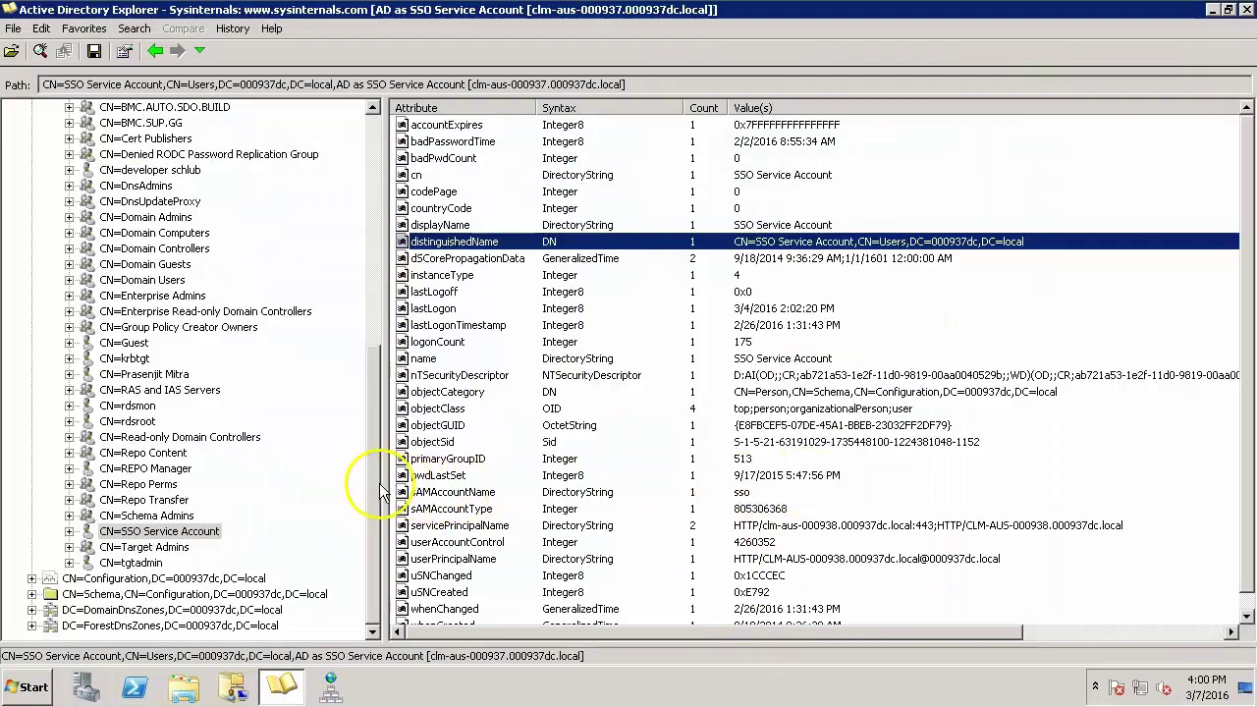
pyautogui.scroll(1, 383, 344)
pyautogui.moveTo(380, 340); pyautogui.dragTo(341, 57)
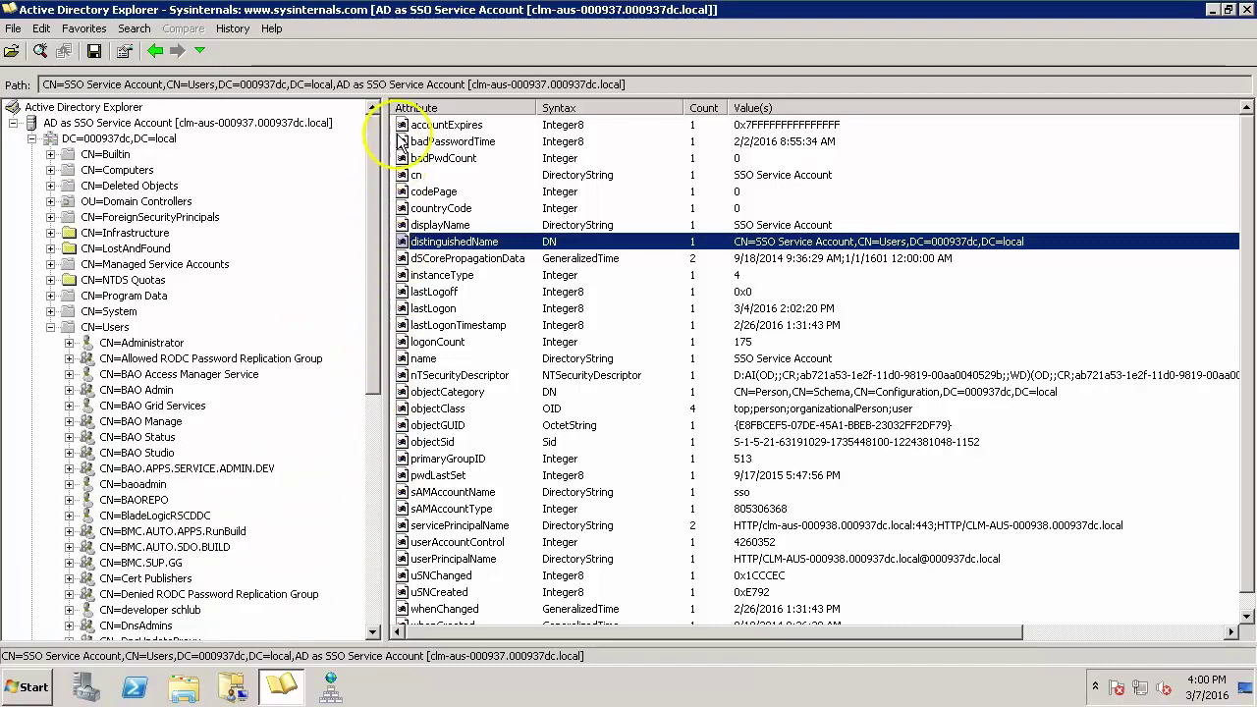
pyautogui.click(108, 327)
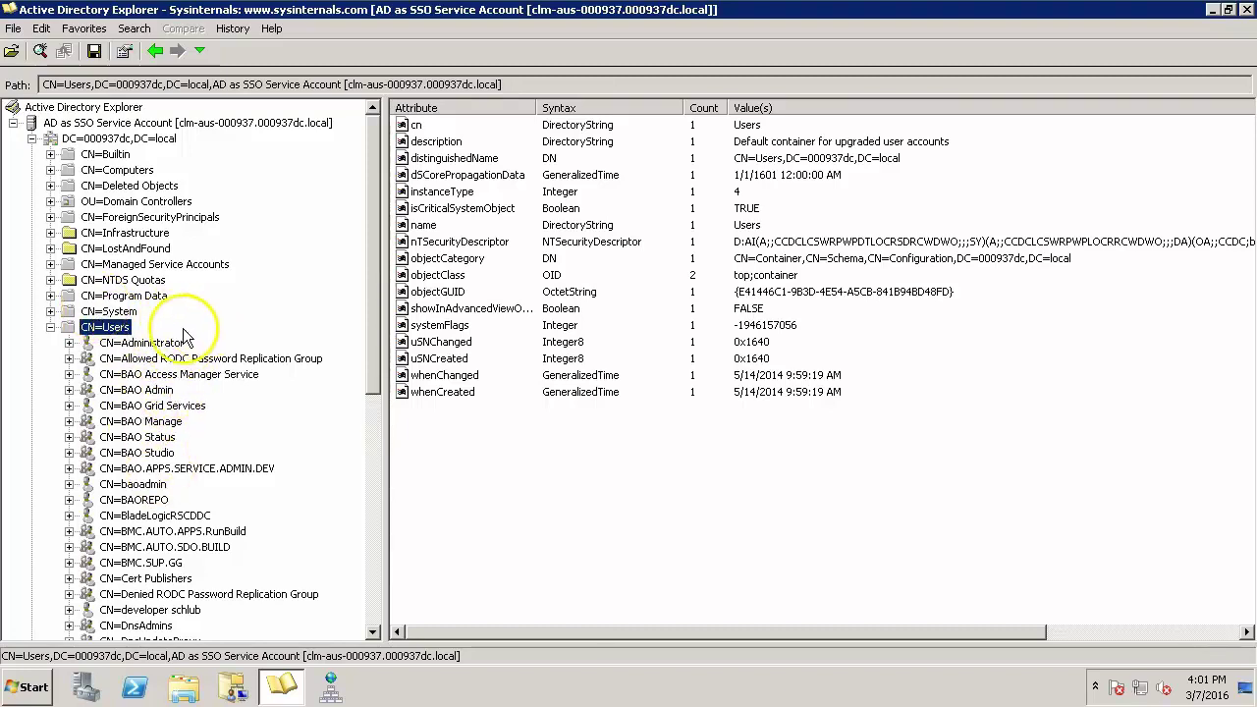
pyautogui.doubleClick(451, 161)
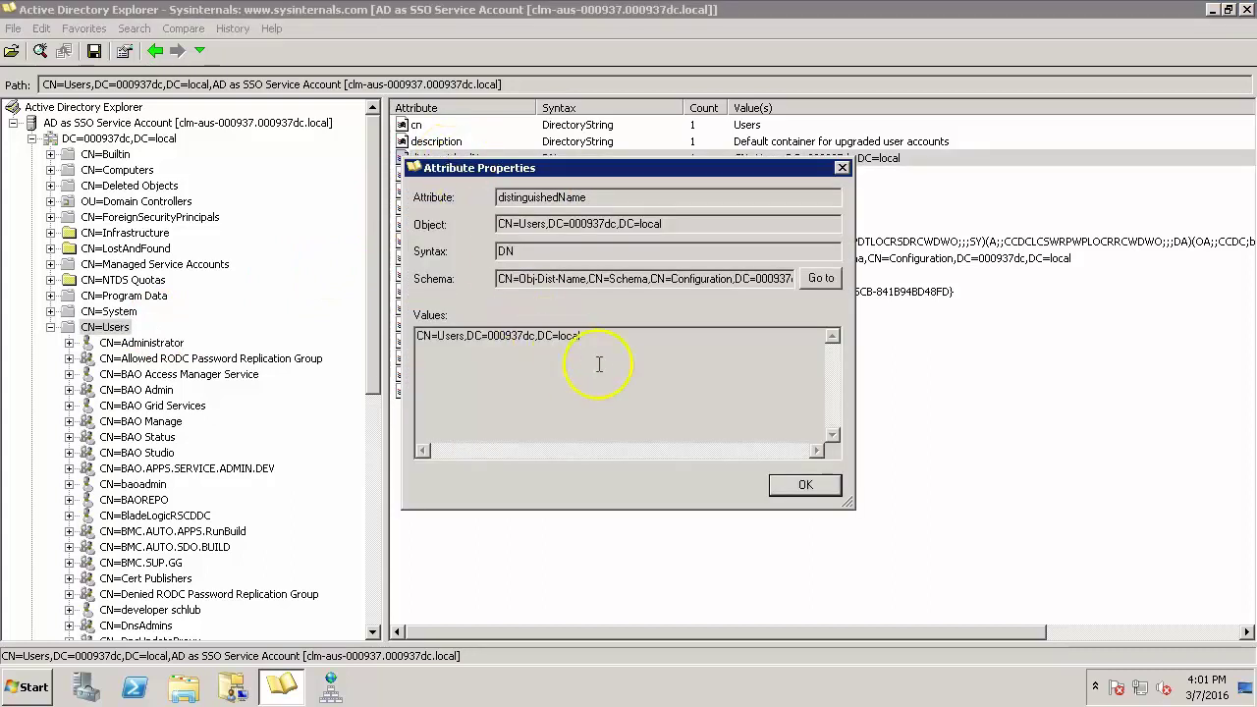
pyautogui.moveTo(604, 339); pyautogui.dragTo(371, 335)
pyautogui.hotkey('ctrl', 'c')
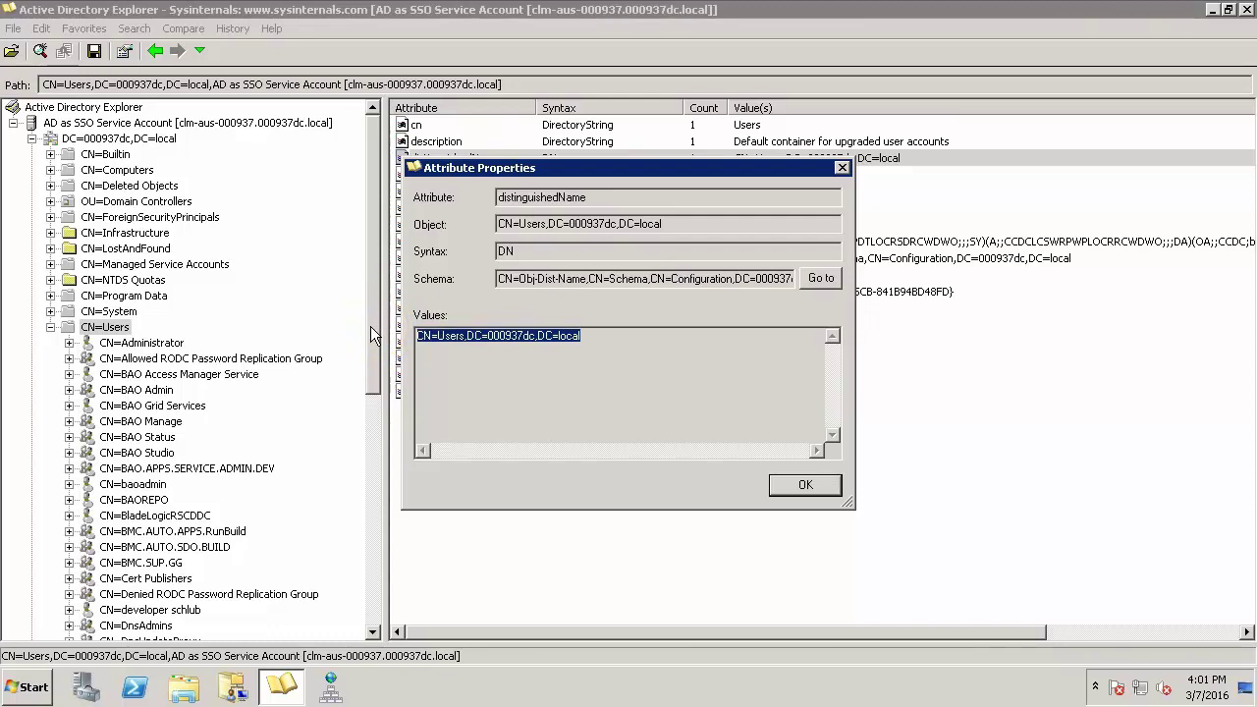
pyautogui.click(803, 487)
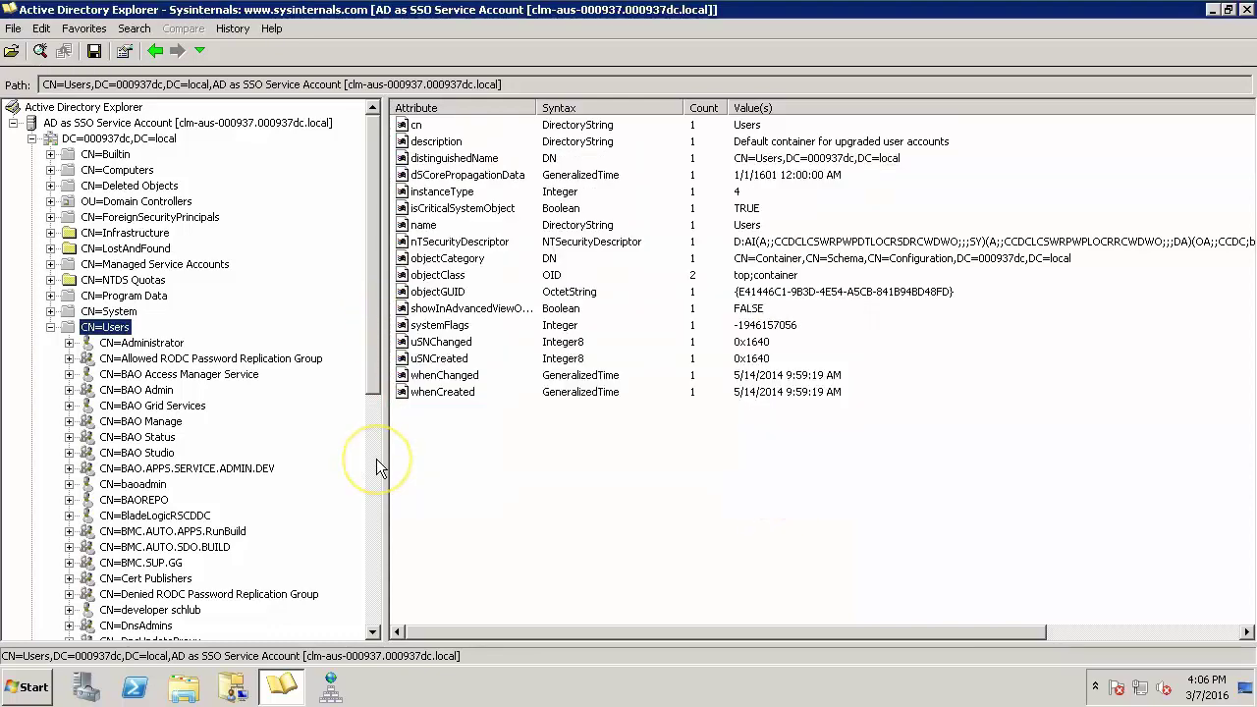
# Step: Examine the sAMAccountName attribute of the CN=Administrator entry in the Users container
pyautogui.click(157, 345)
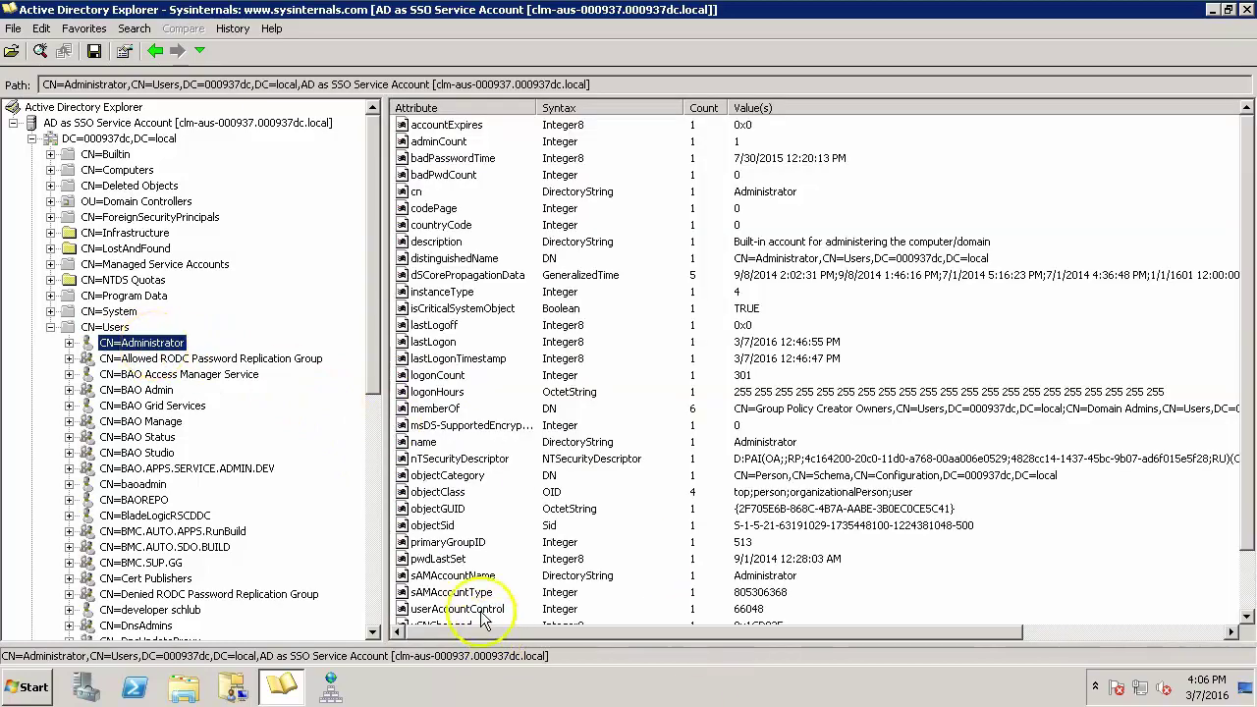
pyautogui.click(462, 576)
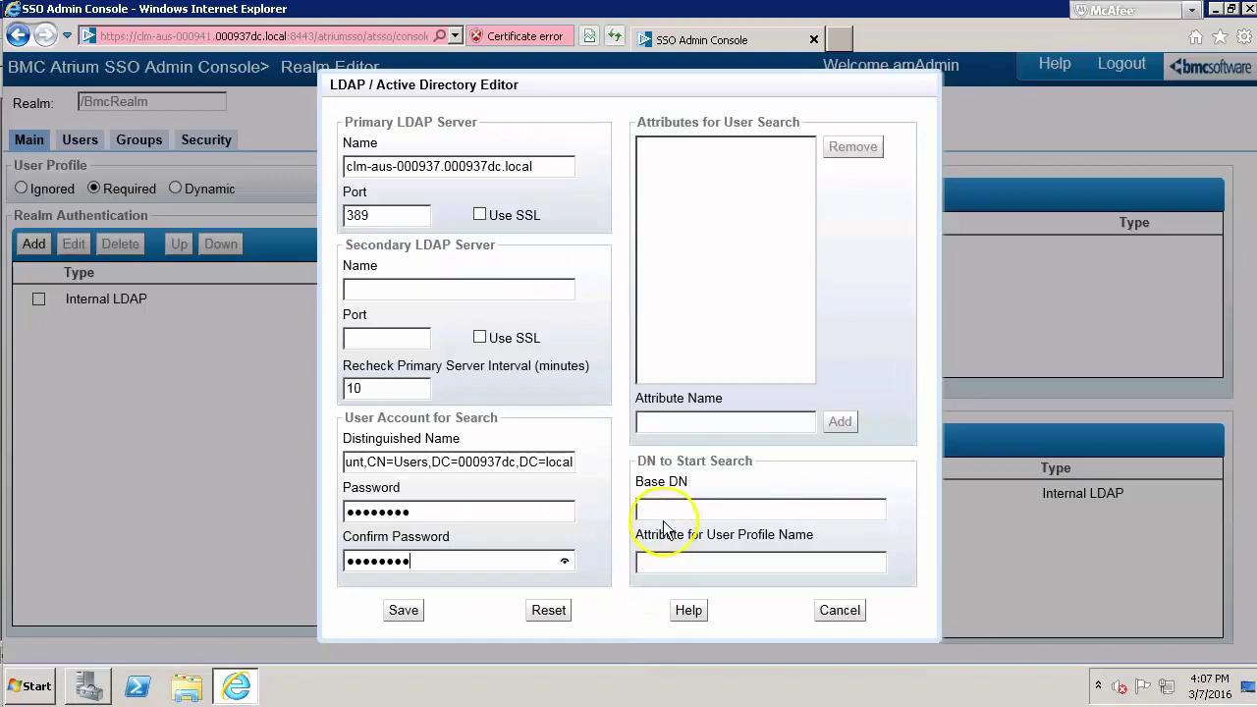
# Step: In the SSO Admin Console, set the Base DN to CN=Users,DC=000937dc,DC=local and the user profile name attribute to sAMAccountName
pyautogui.click(664, 509)
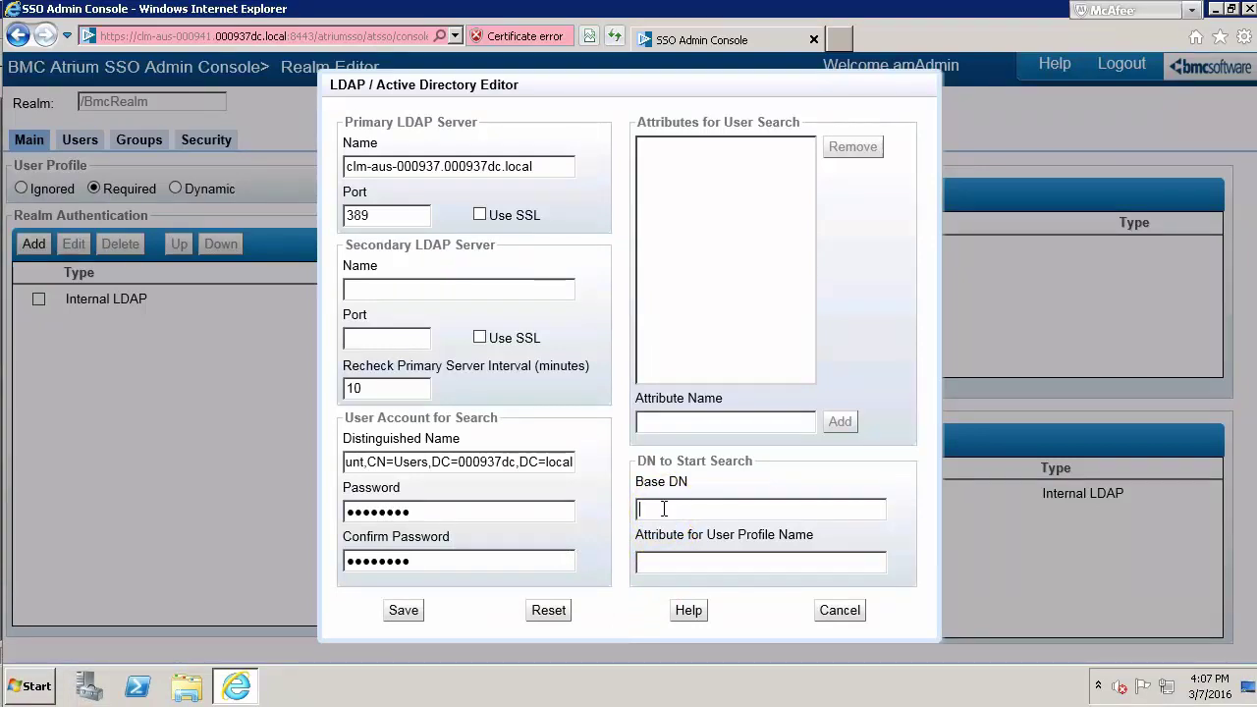
pyautogui.hotkey('ctrl', 'v')
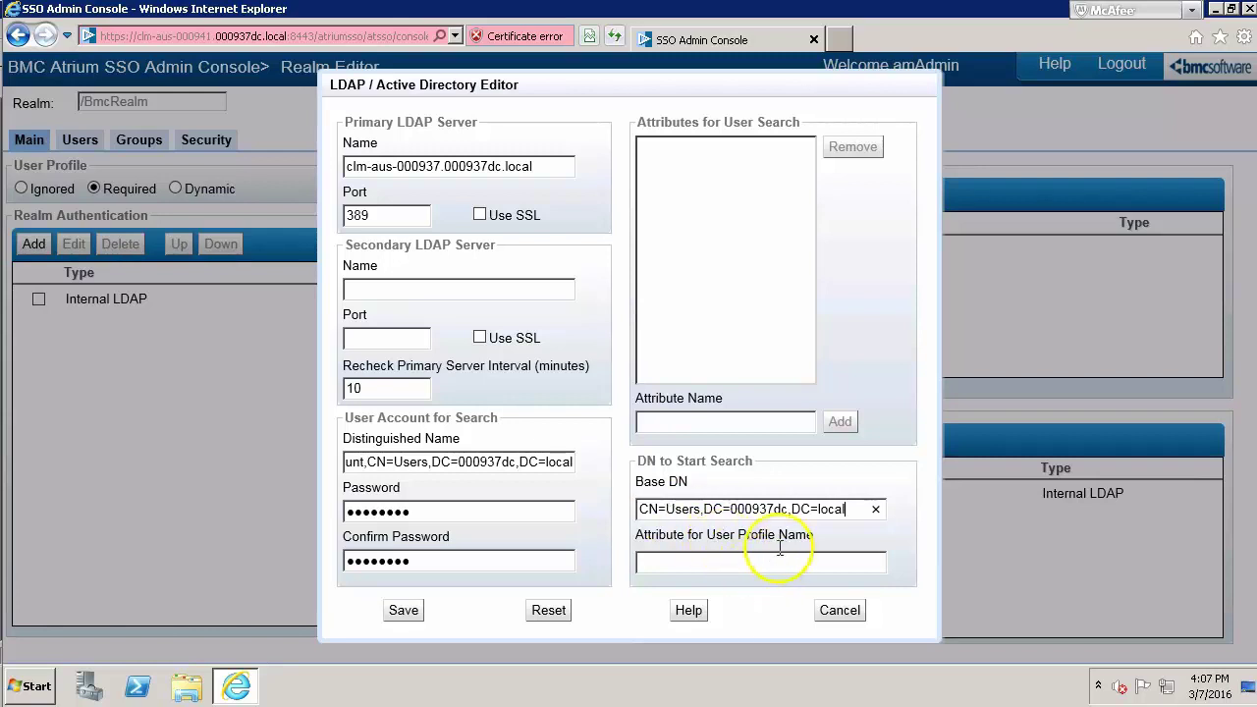
pyautogui.click(678, 558)
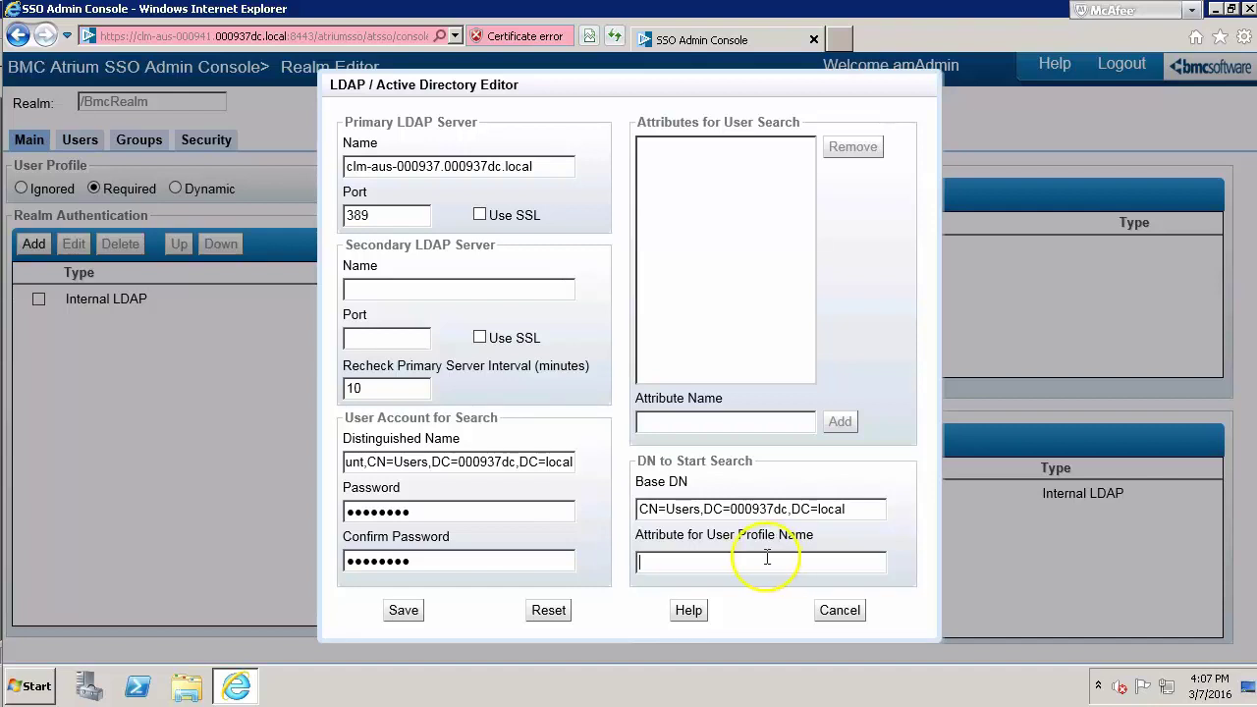
pyautogui.write('sAMAccountName')
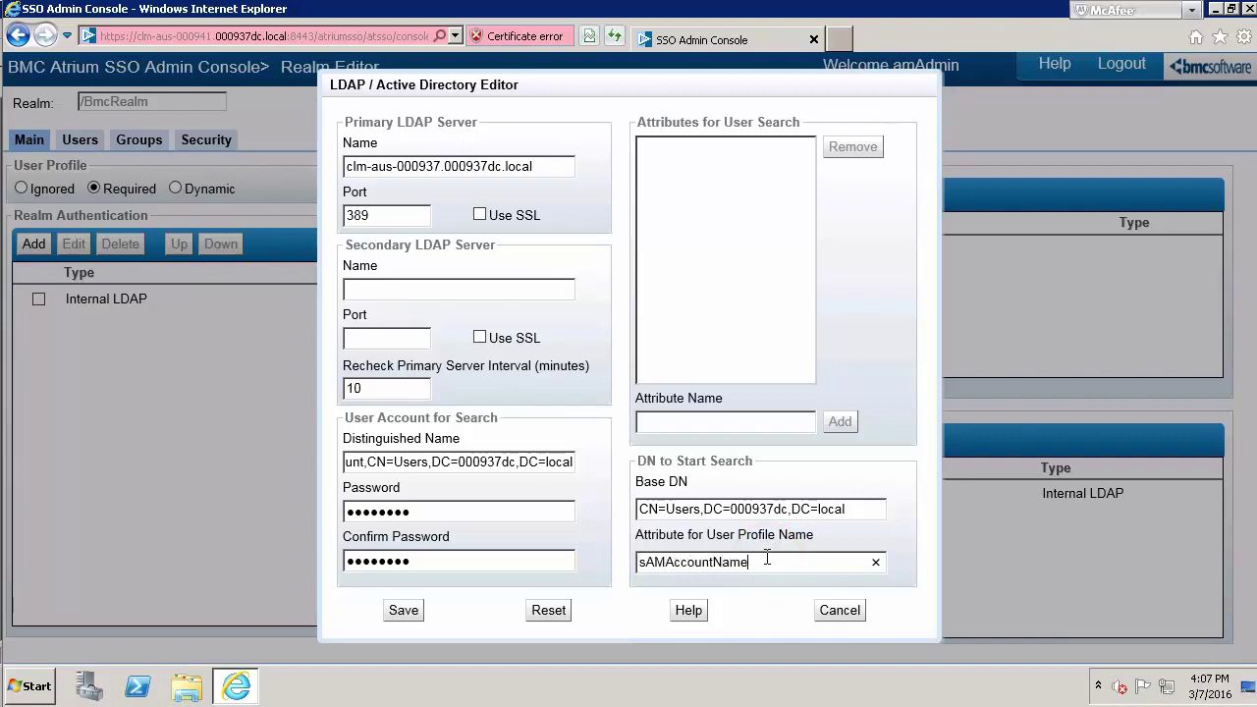
# Step: Copy sAMAccountName into the attributes for user search and save the LDAP / Active Directory configuration
pyautogui.hotkey('ctrl', 'a')
pyautogui.hotkey('ctrl', 'c')
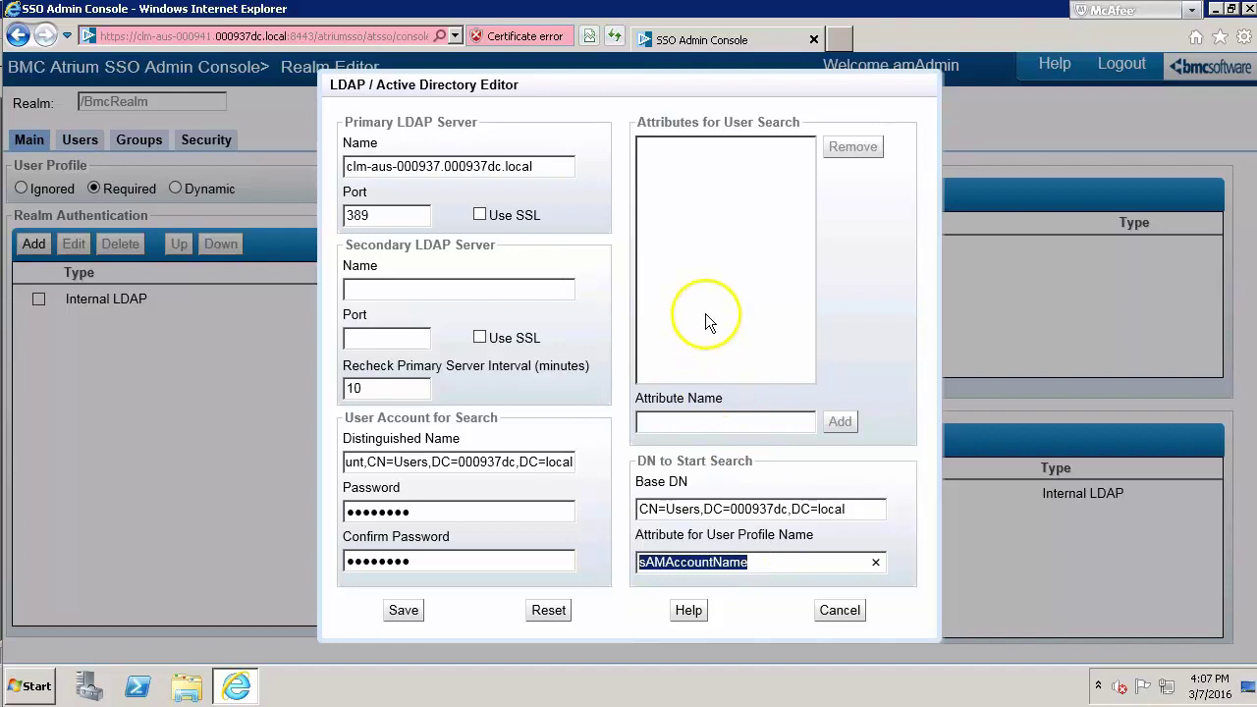
pyautogui.click(736, 423)
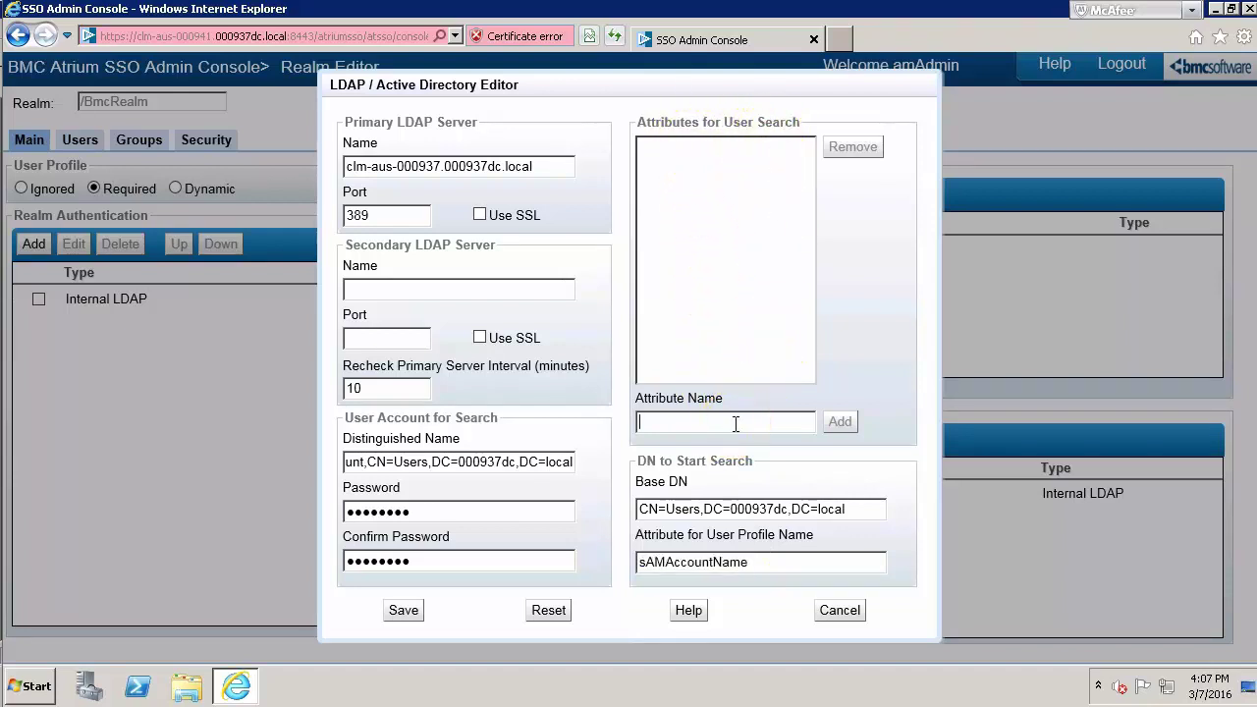
pyautogui.hotkey('ctrl', 'v')
pyautogui.click(837, 422)
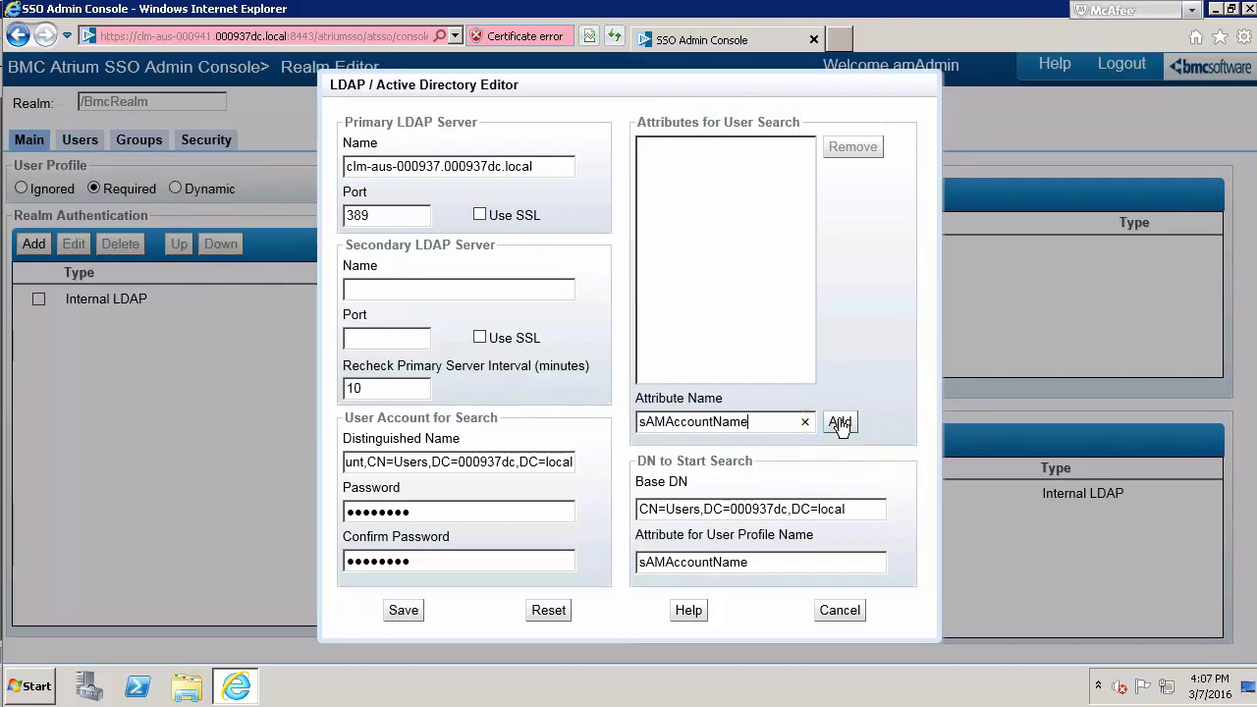
pyautogui.click(840, 422)
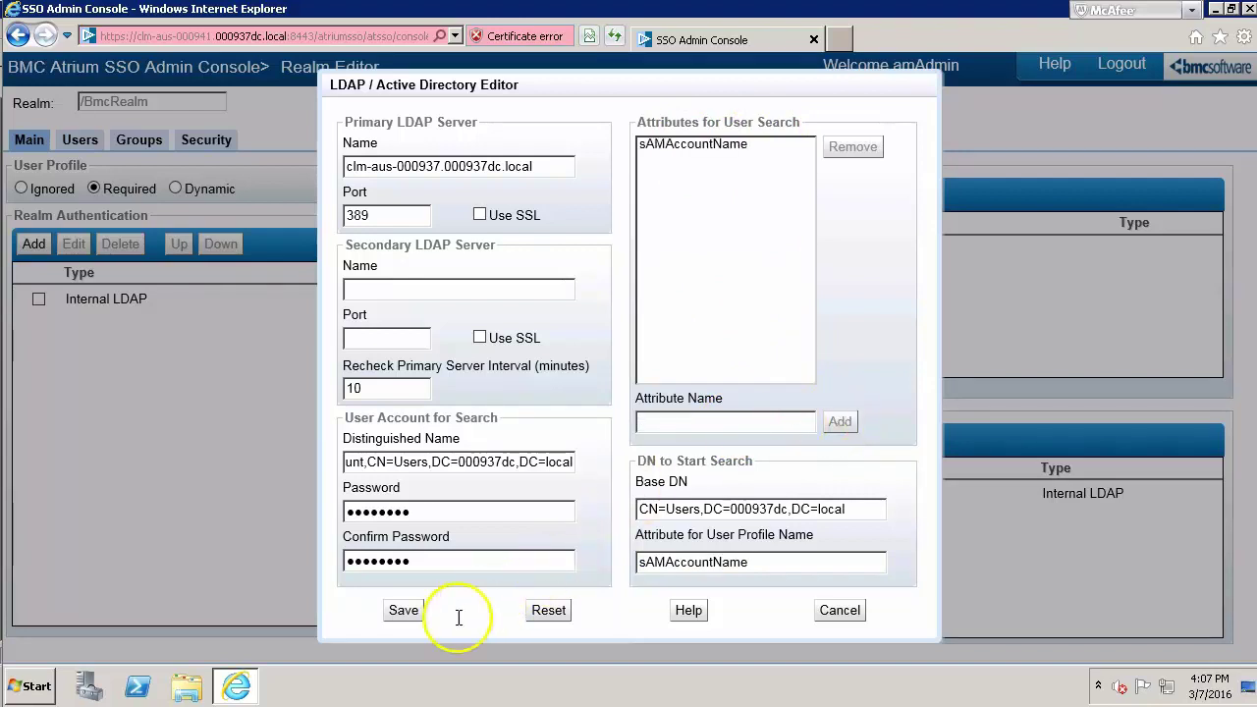
pyautogui.click(402, 612)
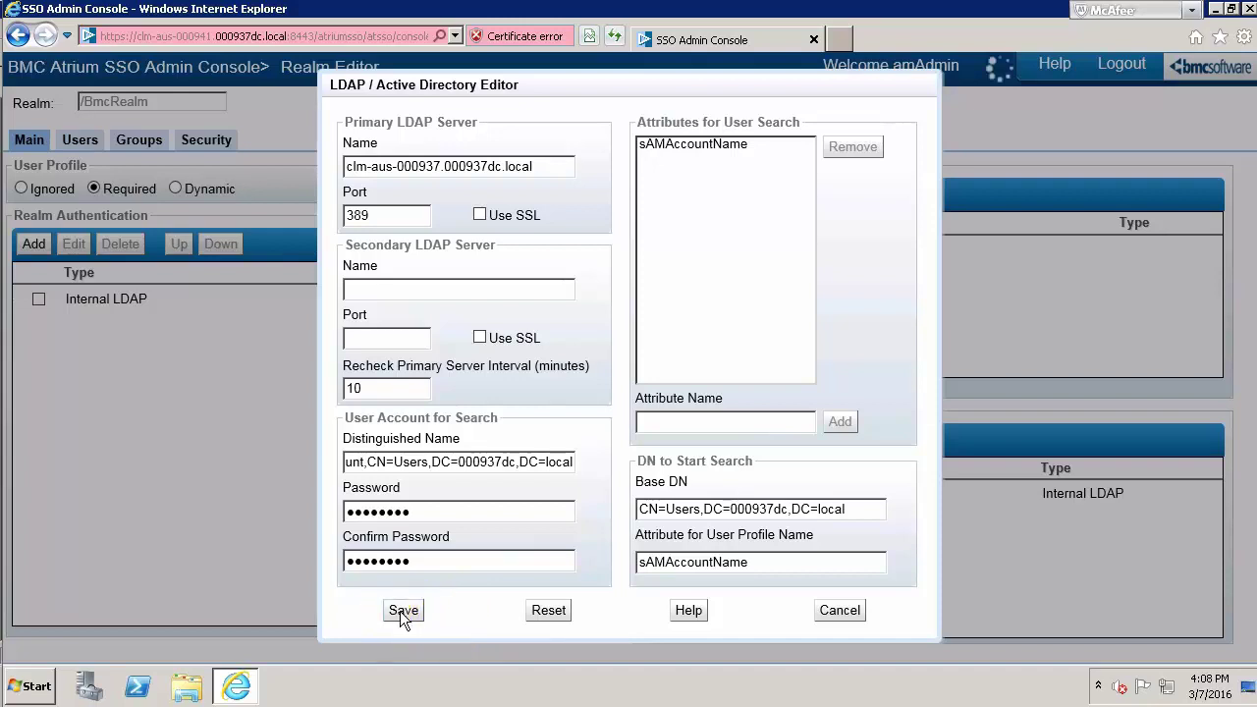